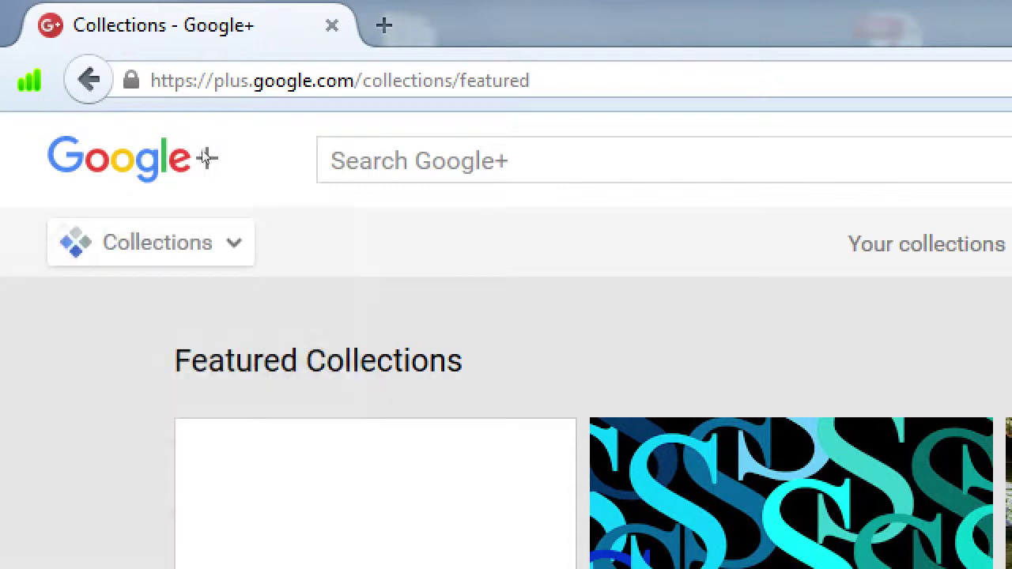
mouse_move(117, 130)
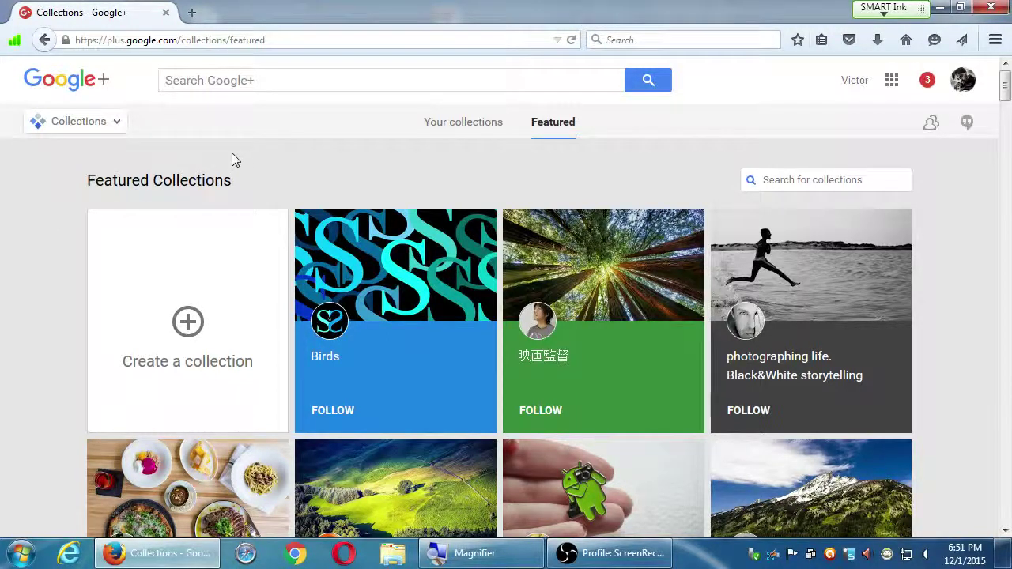
click(125, 126)
mouse_move(117, 124)
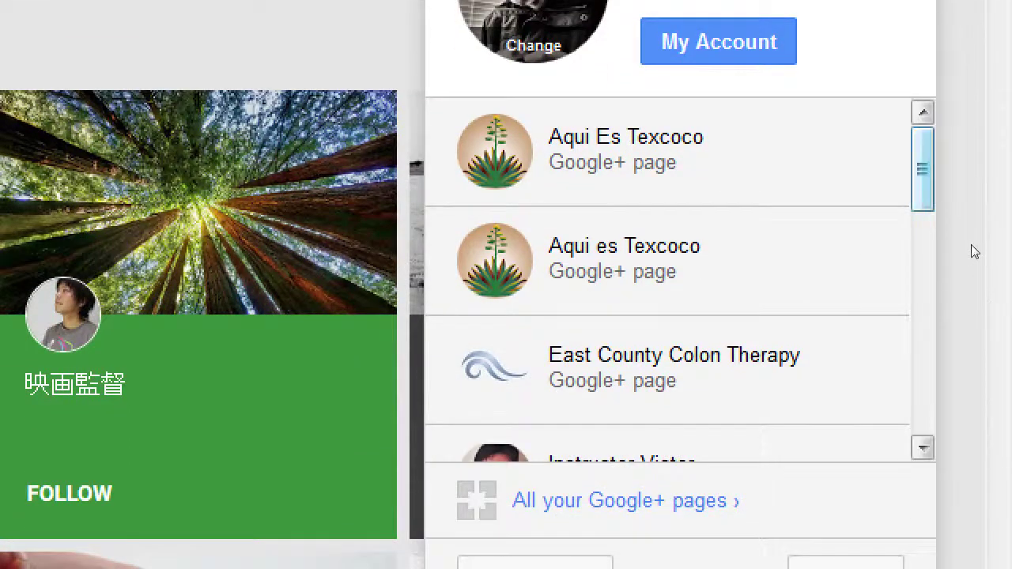
Step: Review the full list of Google+ pages linked to the signed-in account
drag(968, 242, 953, 357)
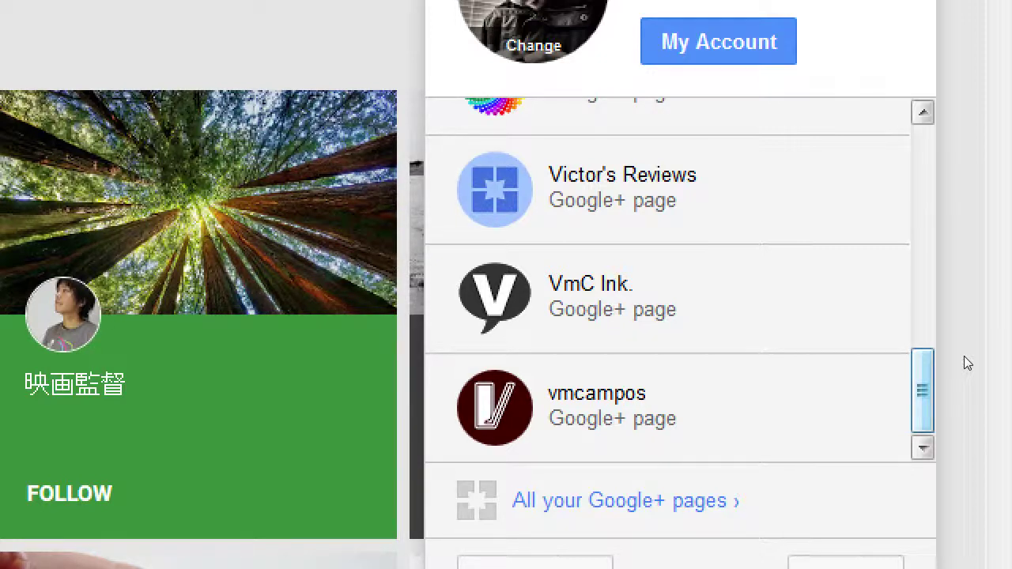
drag(964, 356, 966, 250)
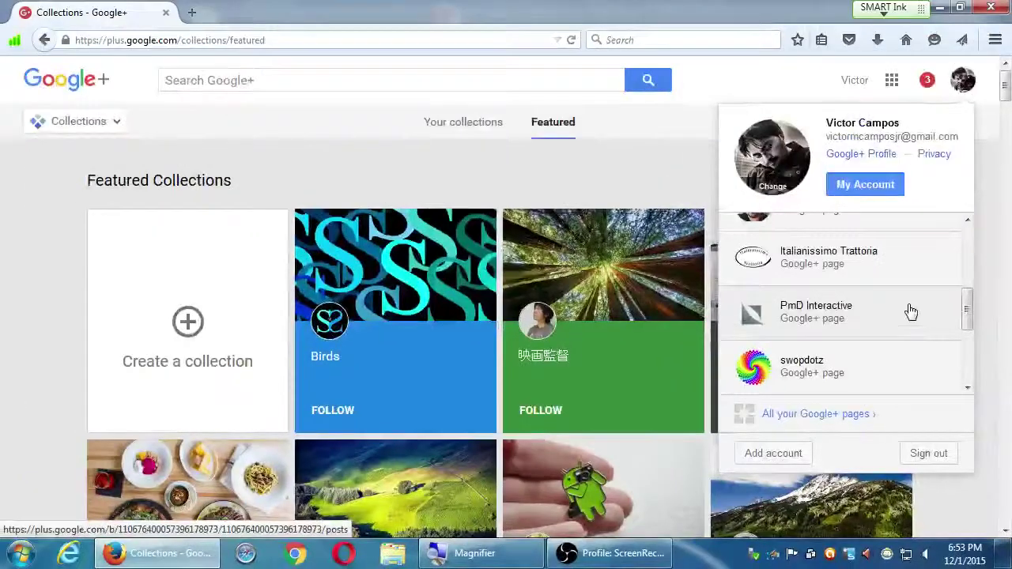
click(633, 166)
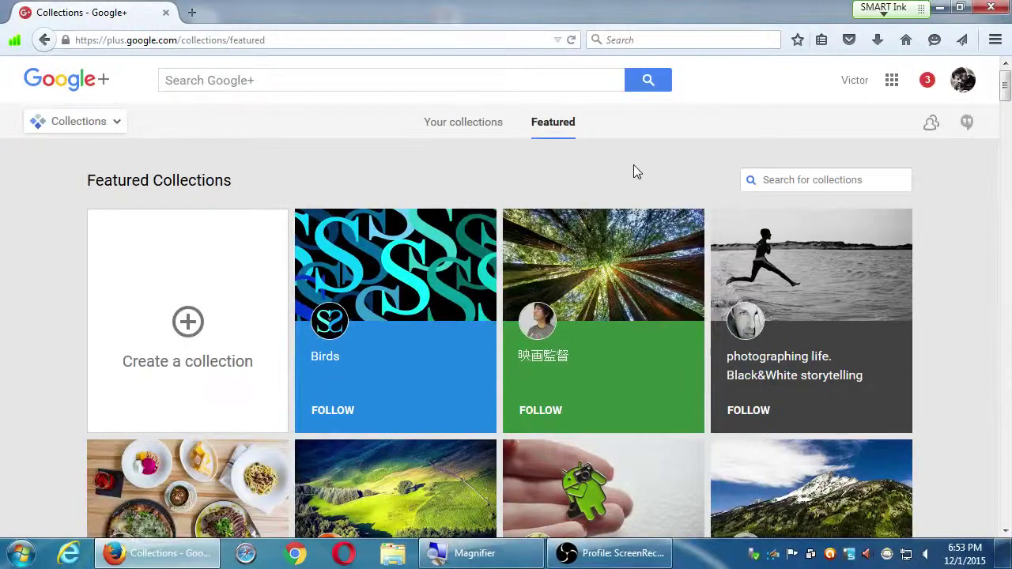
click(962, 84)
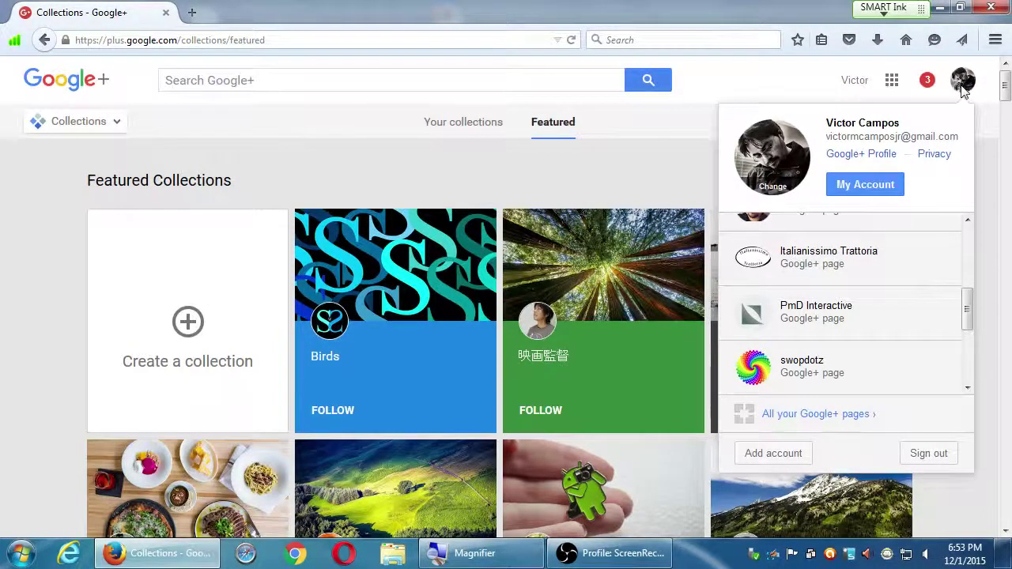
click(968, 270)
mouse_move(968, 270)
mouse_down()
mouse_move(971, 363)
mouse_move(981, 340)
mouse_move(983, 152)
mouse_up()
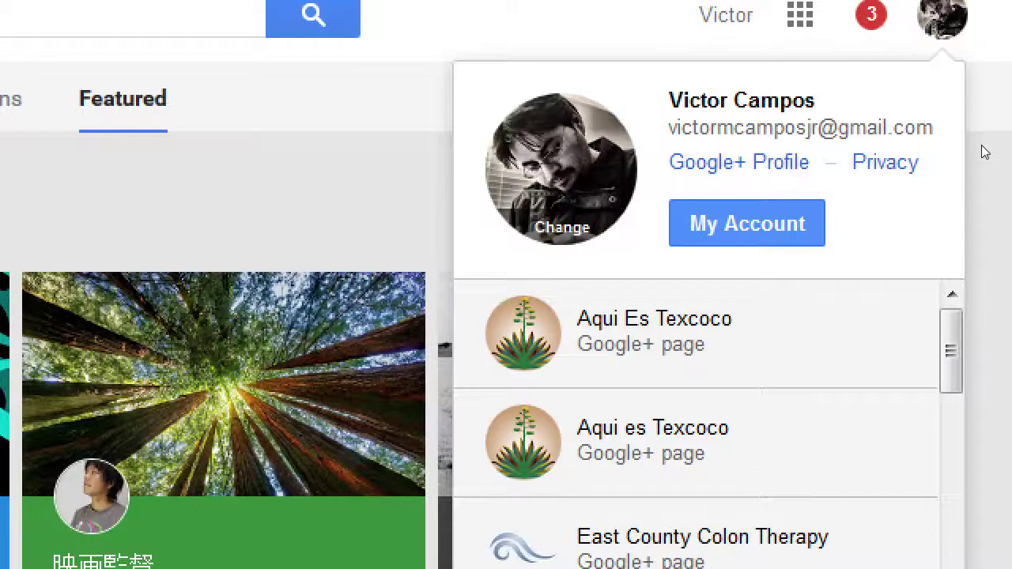
click(982, 145)
click(967, 85)
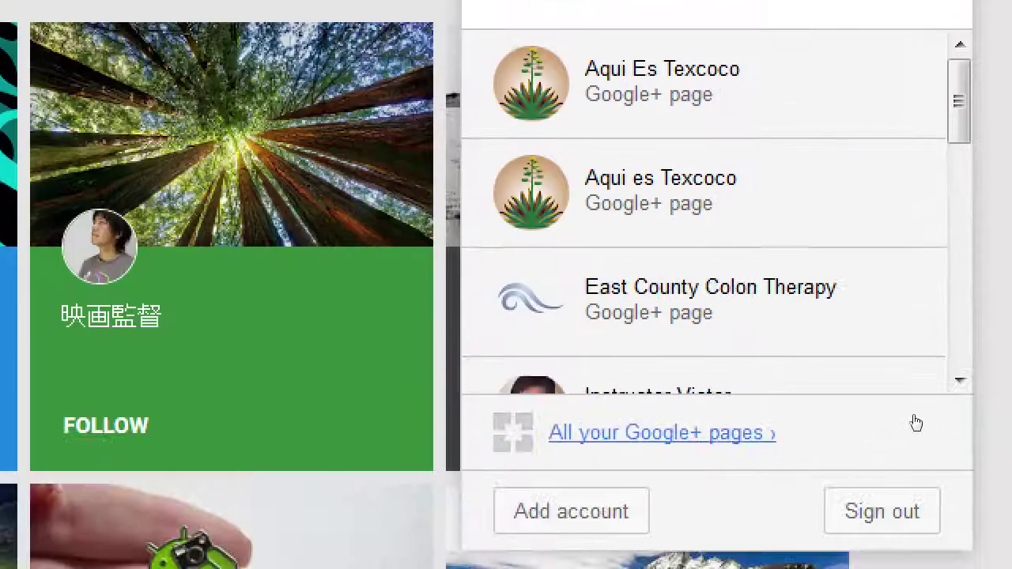
scroll(963, 279, down, 4)
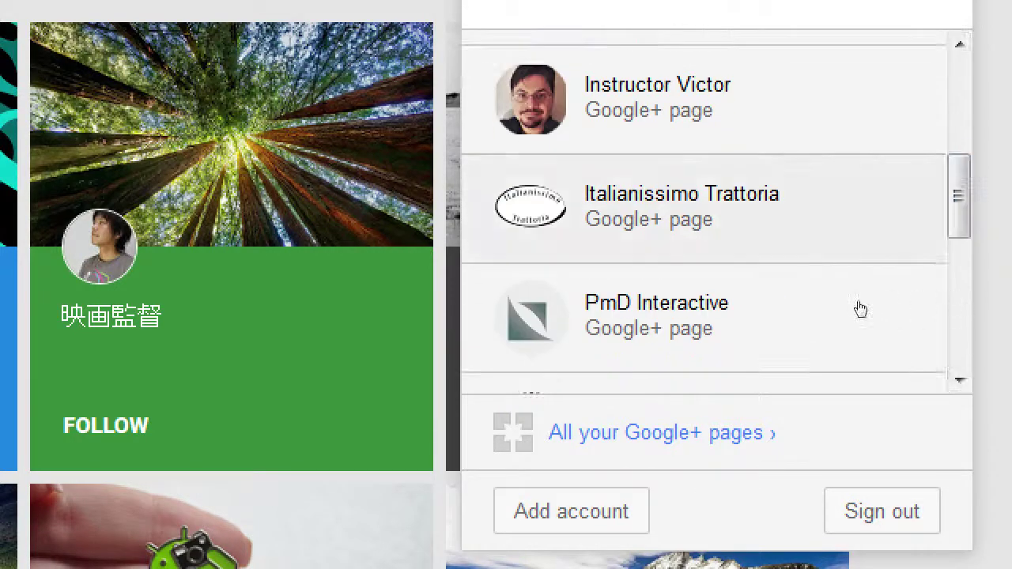
click(965, 323)
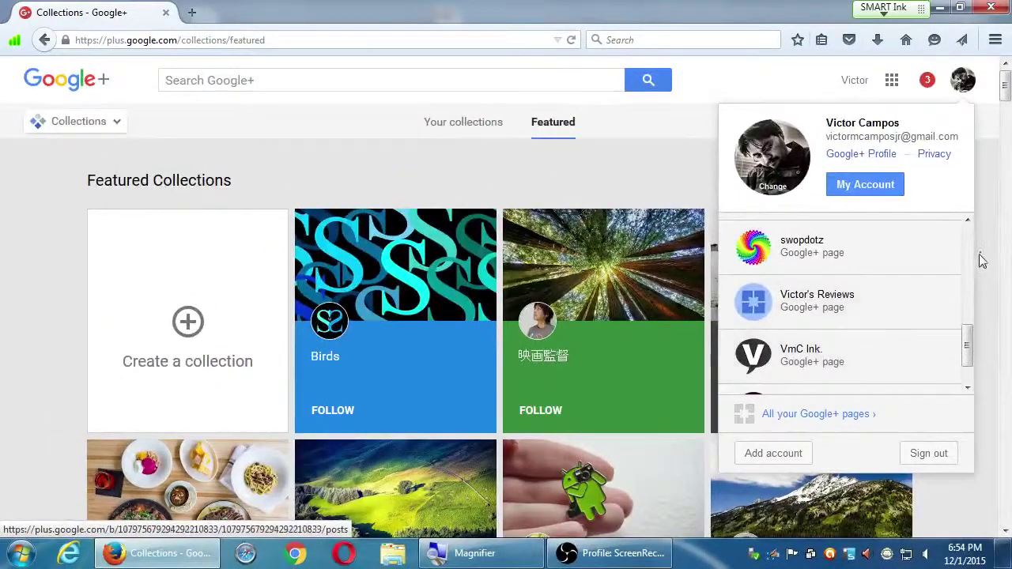
click(985, 241)
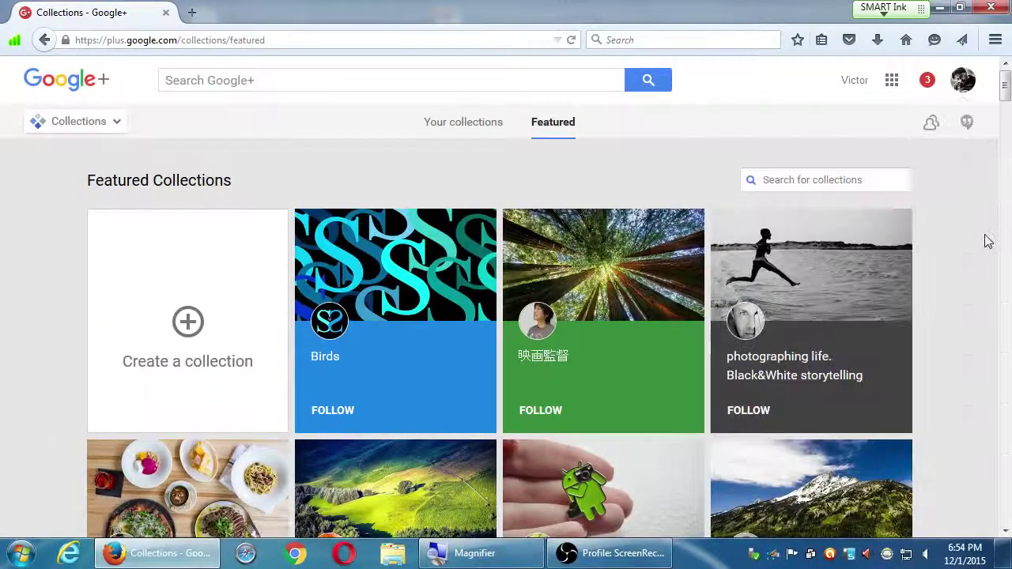
click(963, 80)
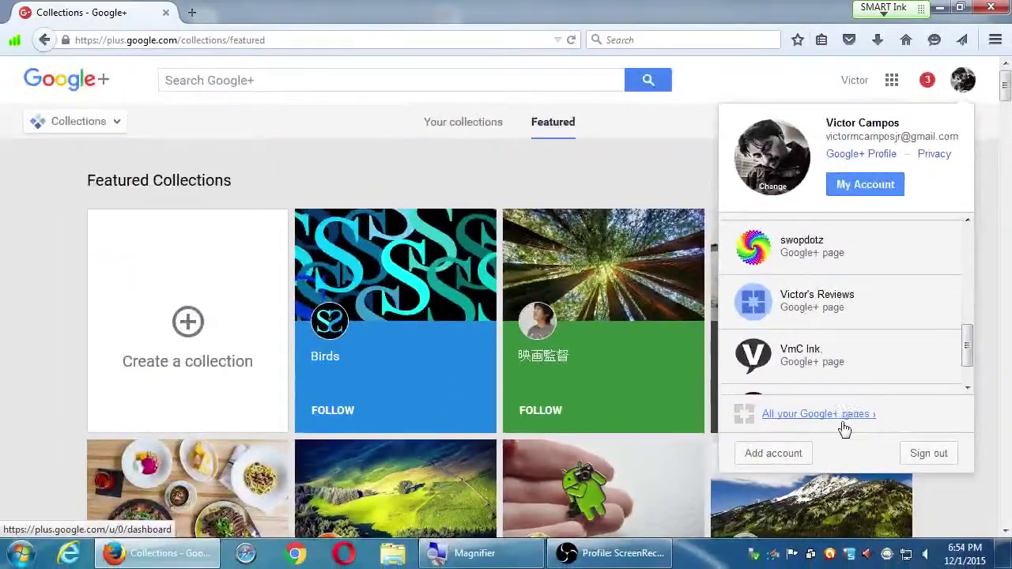
click(774, 454)
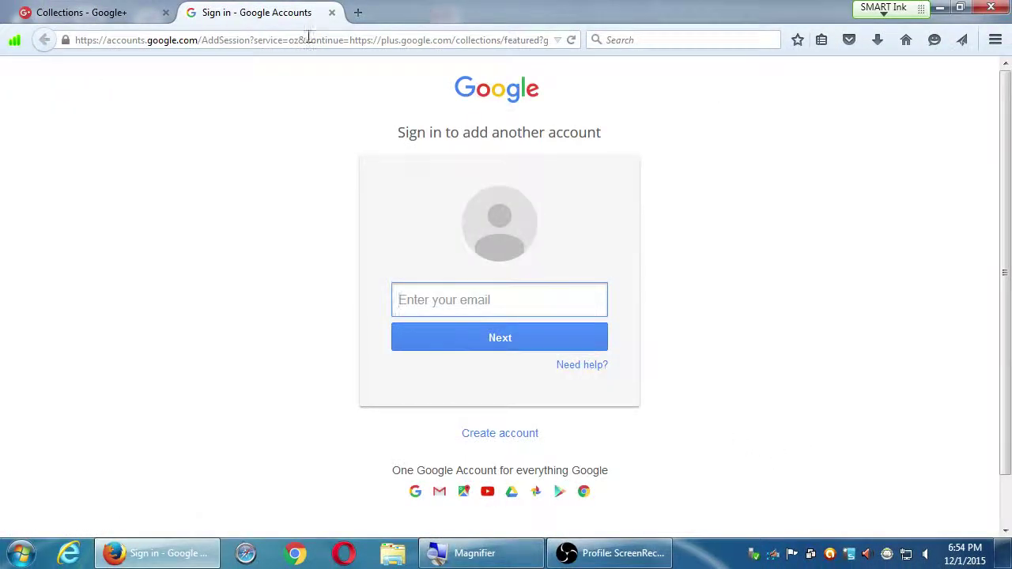
click(331, 13)
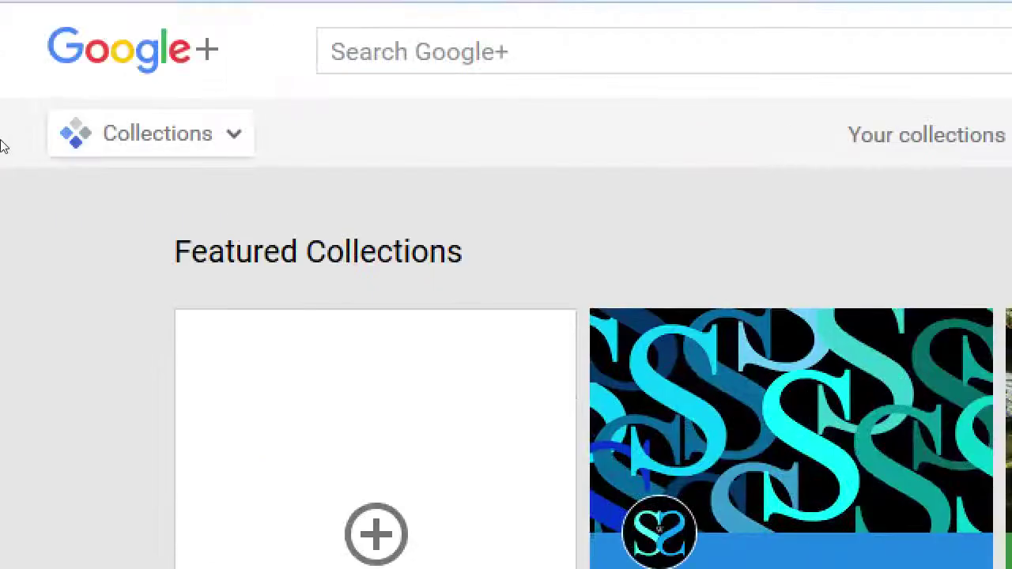
click(103, 133)
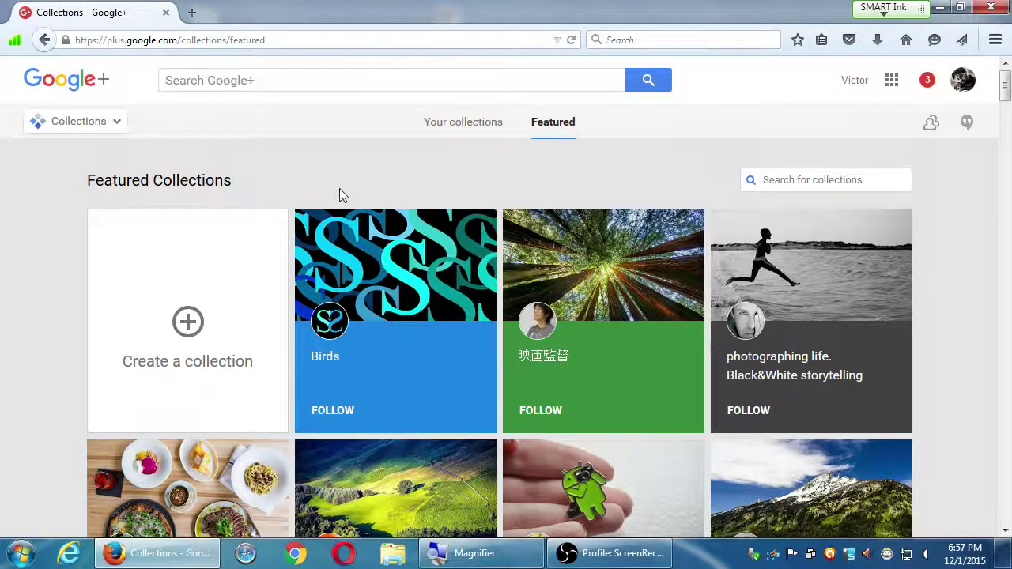
click(963, 80)
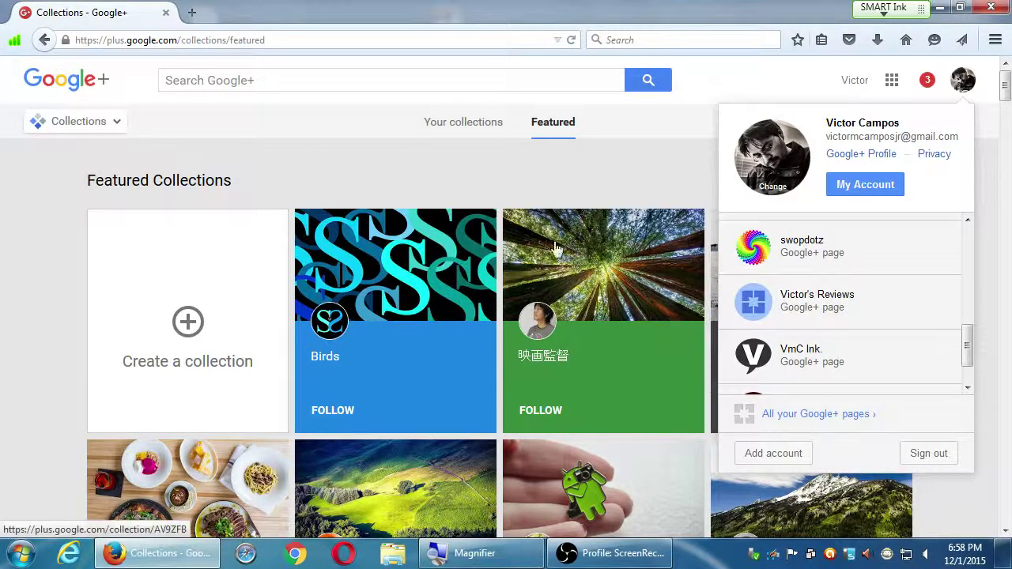
click(550, 171)
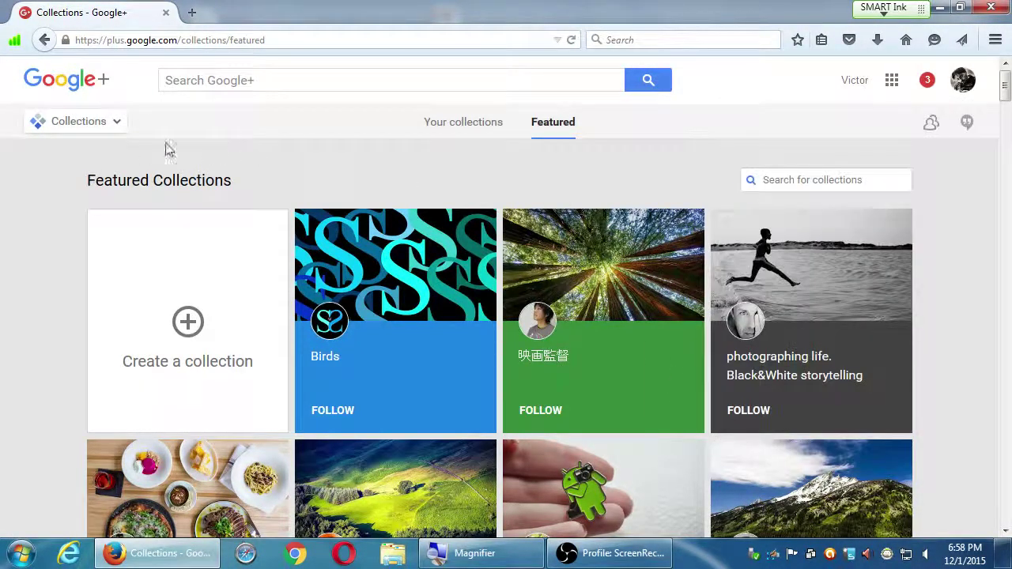
click(105, 128)
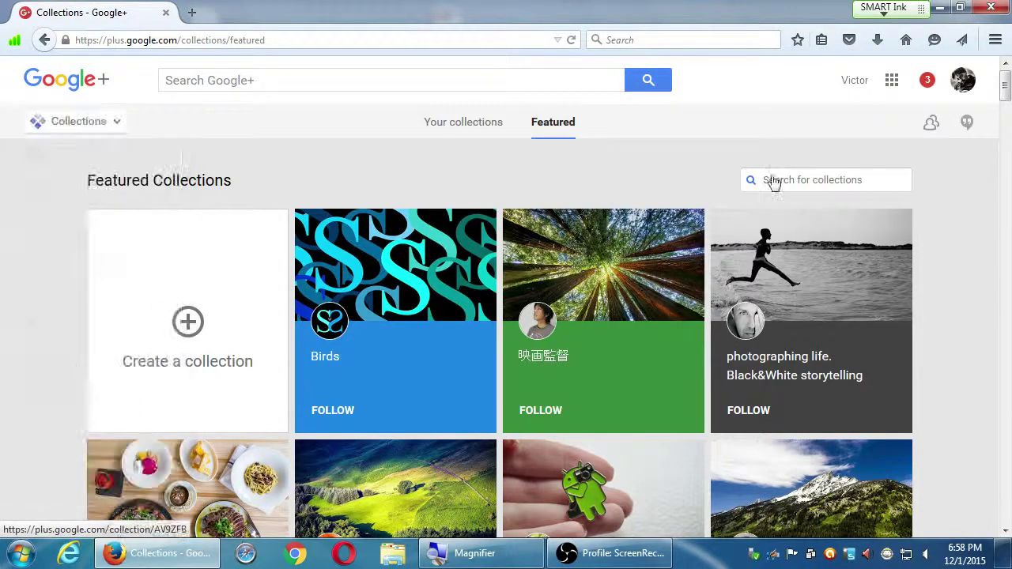
Step: Open the overview of all the account's Google+ pages and dismiss the tip about viewing brand pages
click(960, 85)
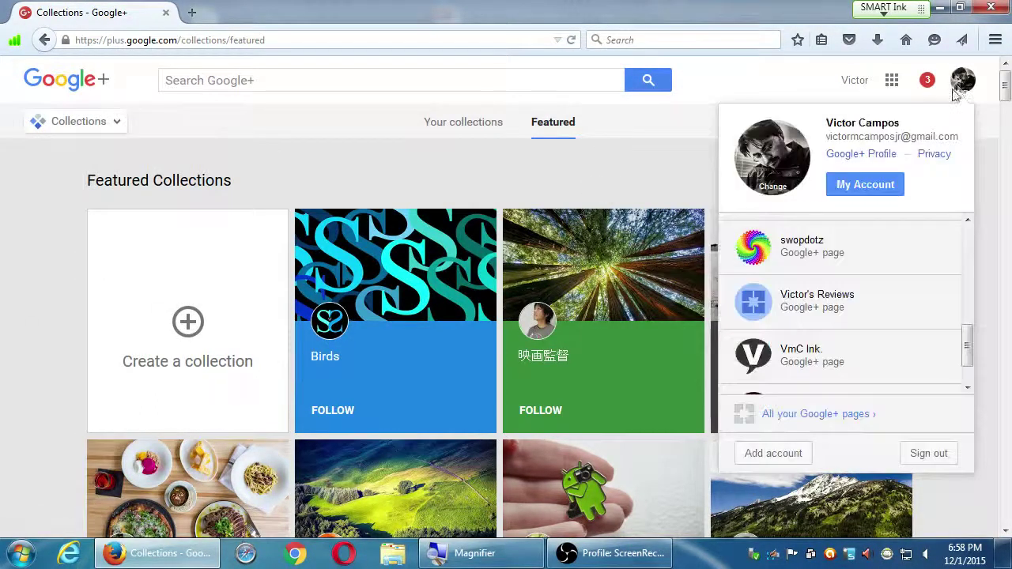
click(819, 414)
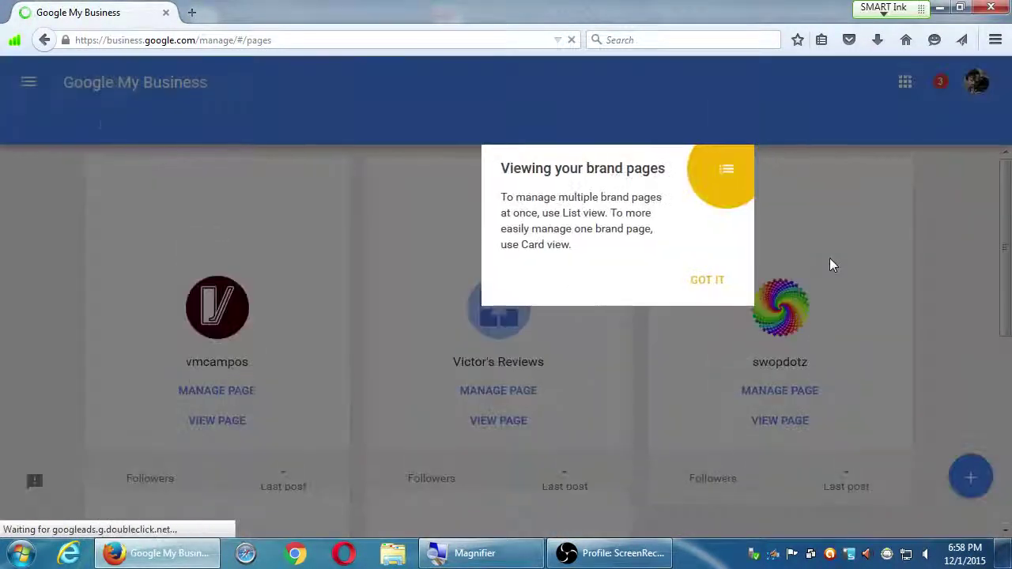
click(706, 284)
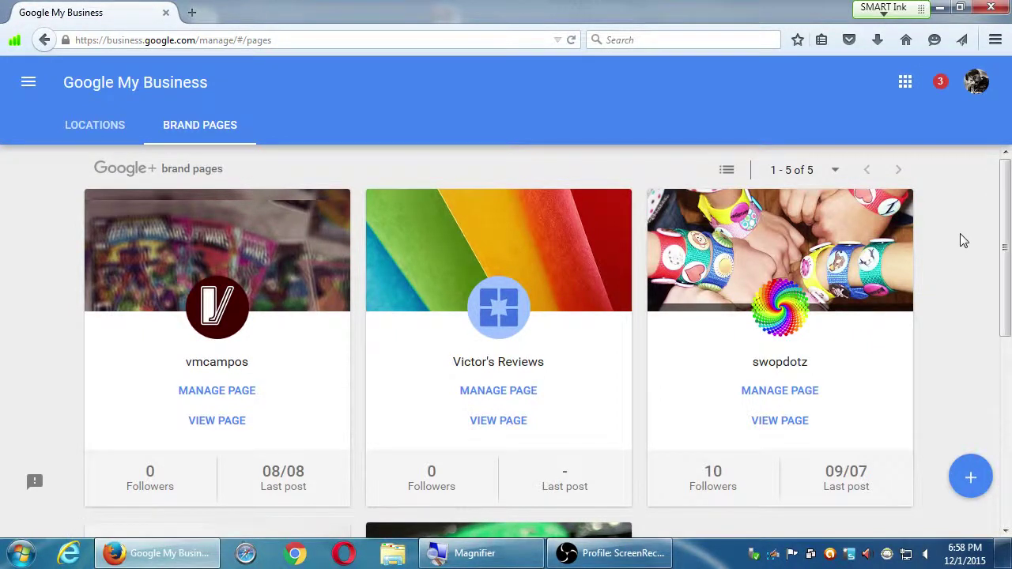
Step: Start adding a new brand page from the Google My Business brand pages overview
scroll(930, 354, down, 1)
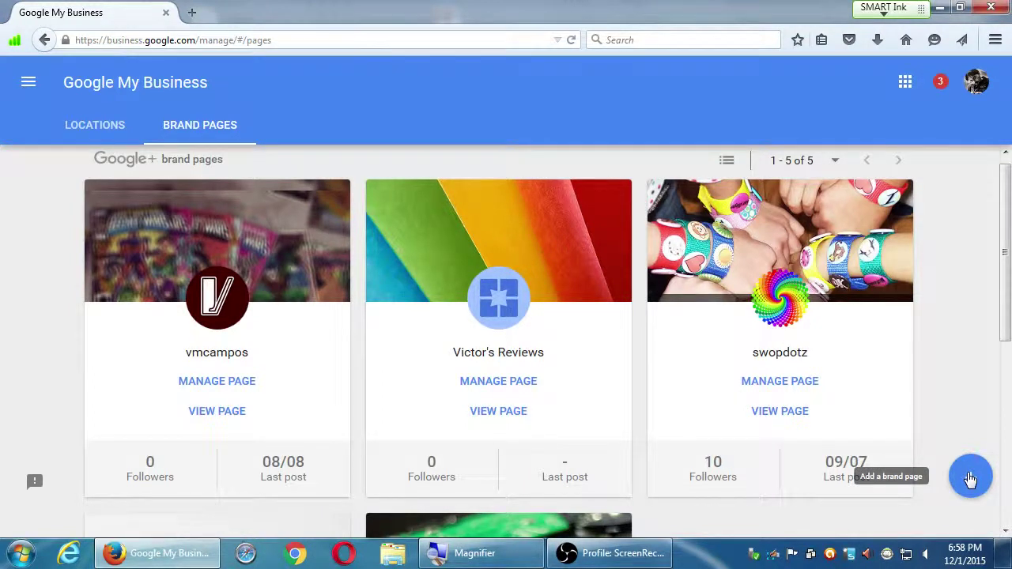
key(super+plus)
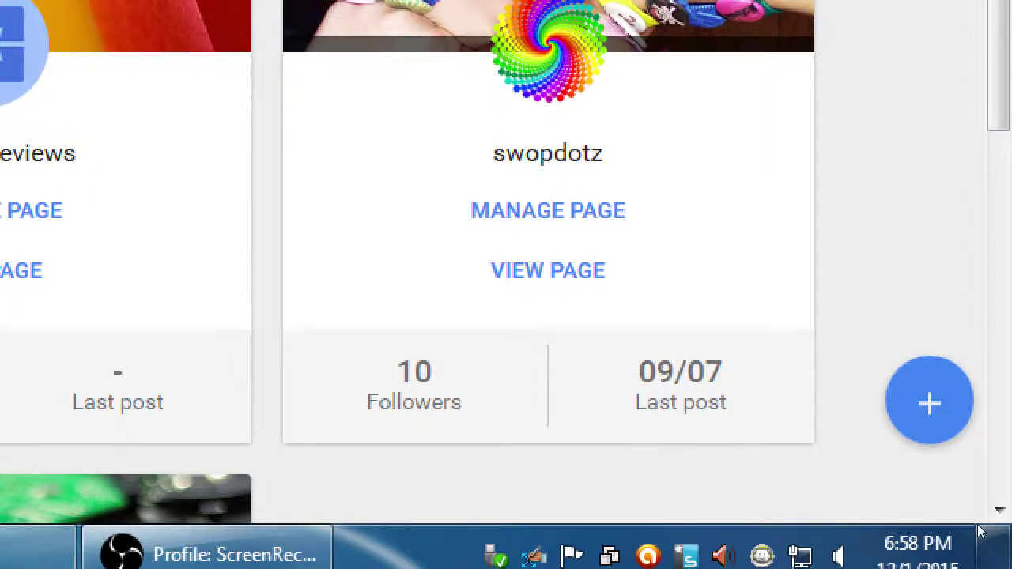
key(super+minus)
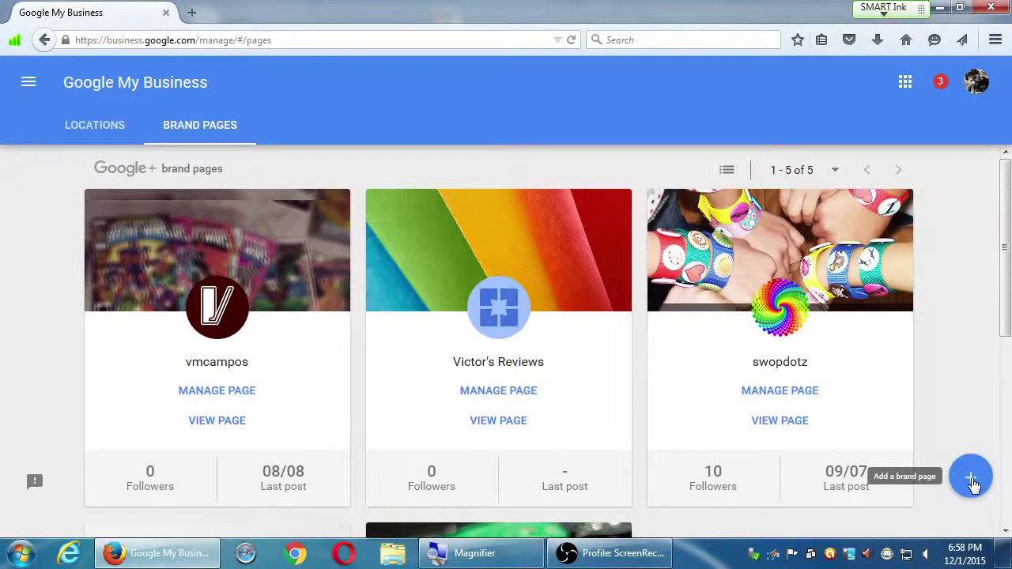
click(972, 478)
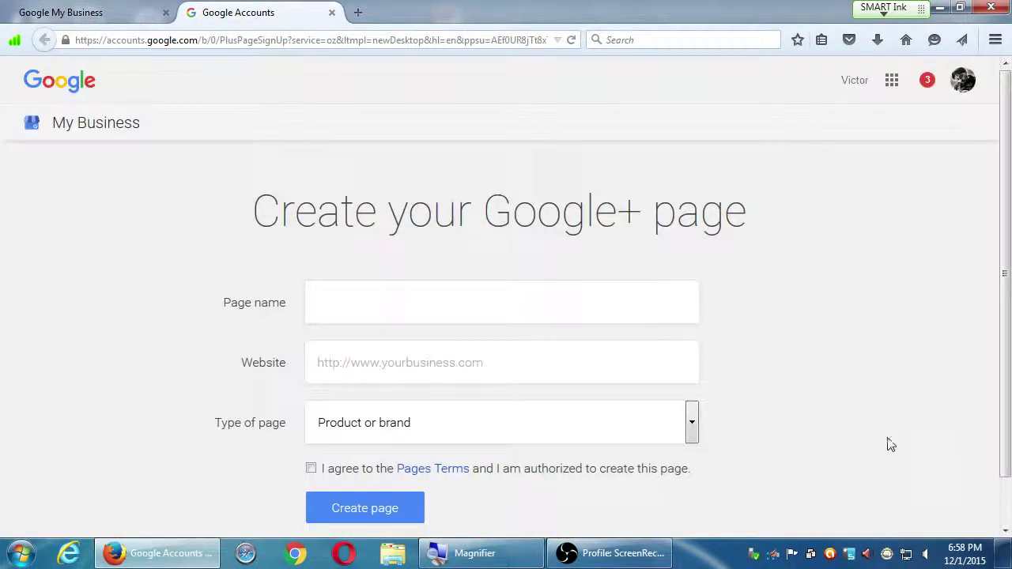
scroll(854, 419, down, 2)
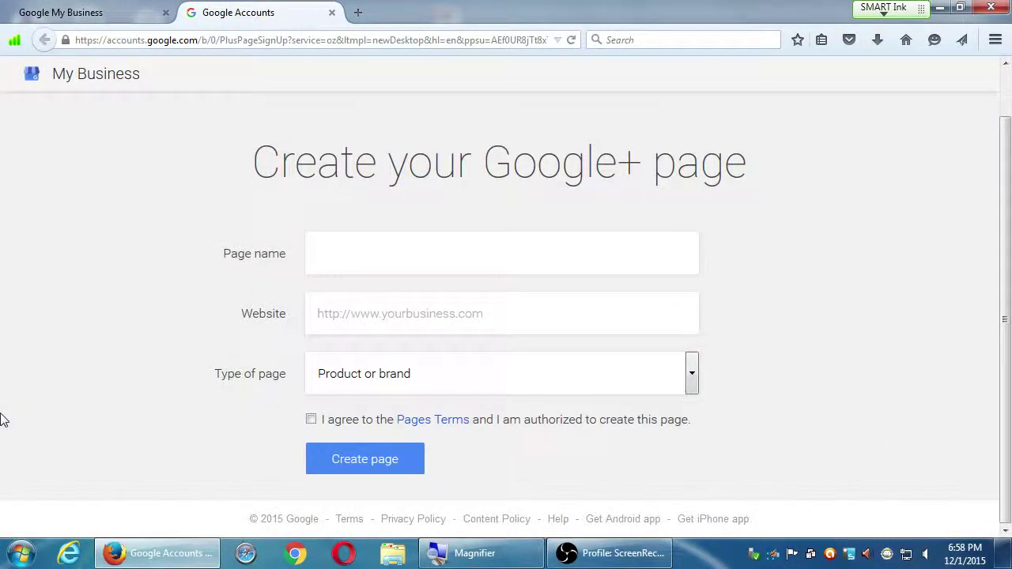
key(super+plus)
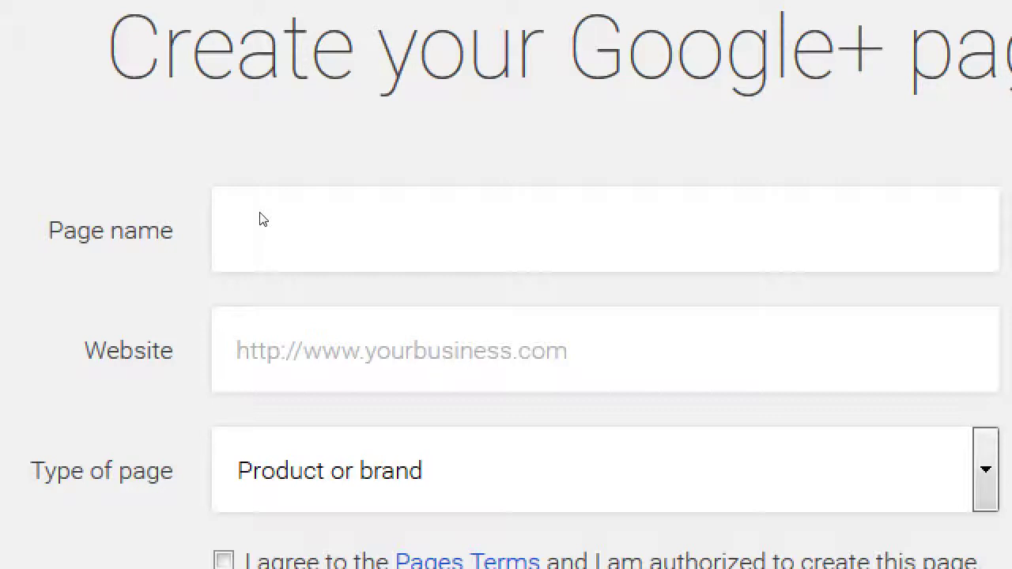
click(301, 233)
text(Victor's Bakery)
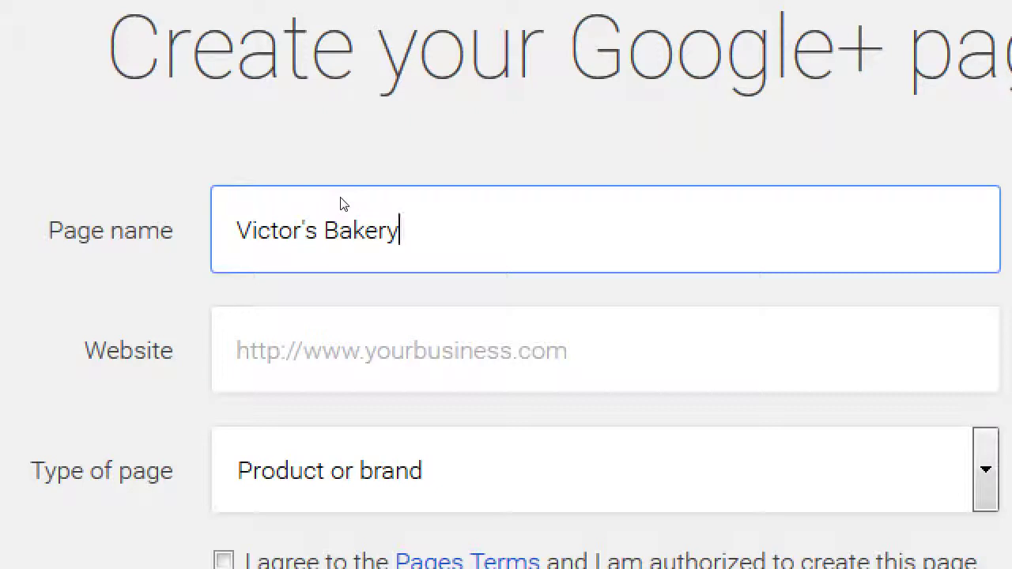
key(Tab)
text(http://victorsbakery.com)
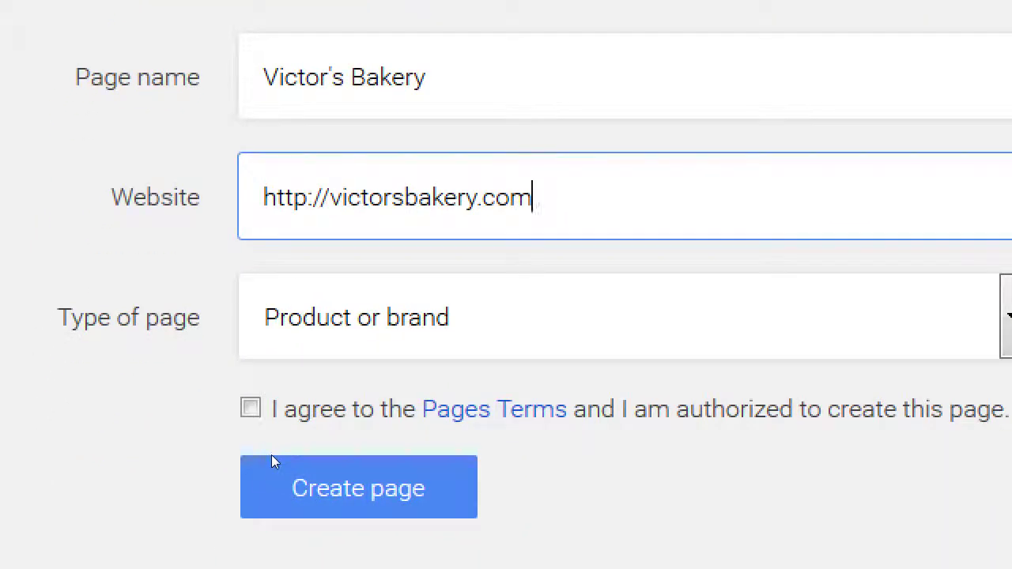
Step: Choose Product or brand as the page type, agree to the Pages Terms and create the page
click(340, 372)
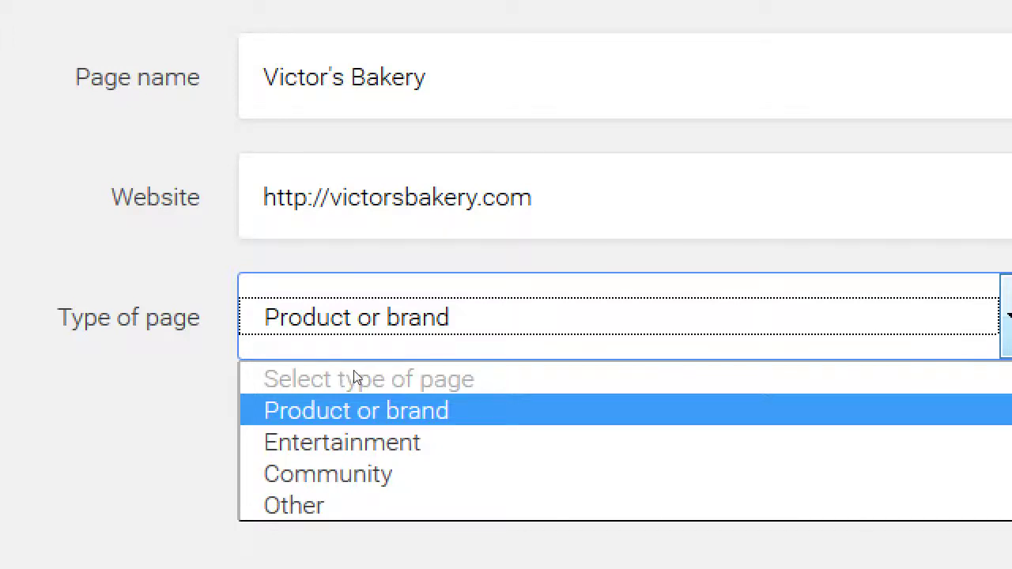
click(369, 422)
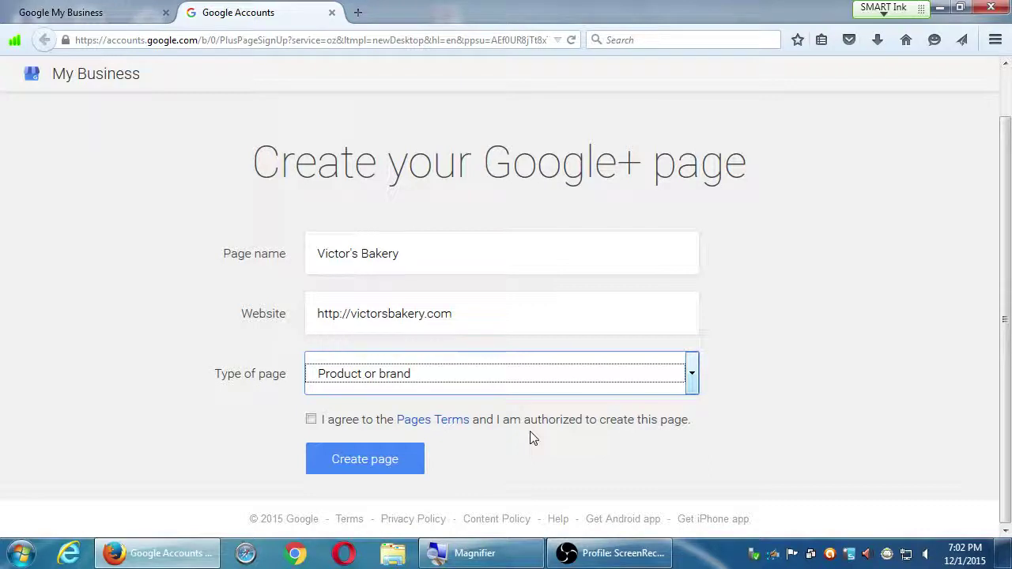
click(310, 421)
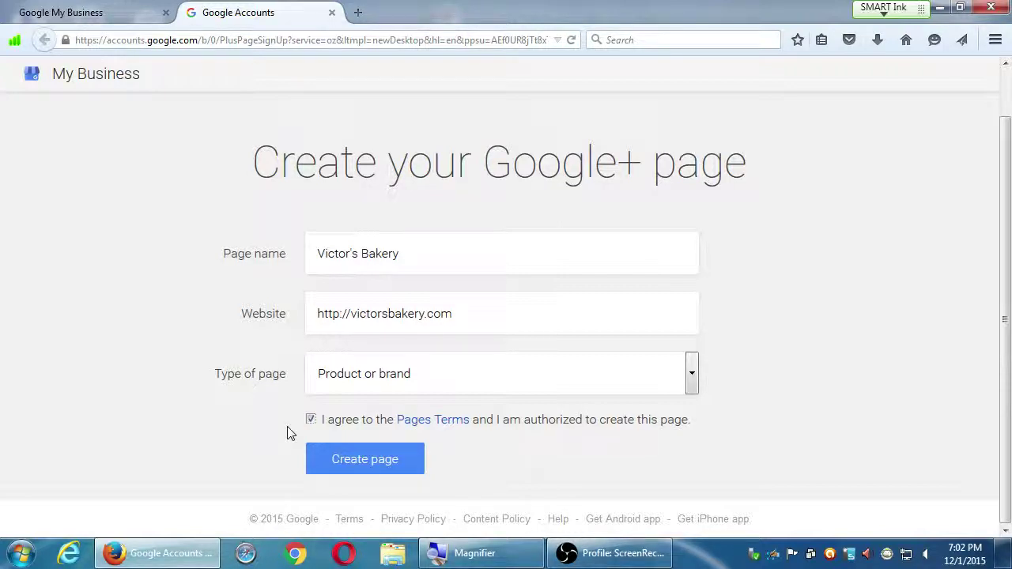
click(349, 467)
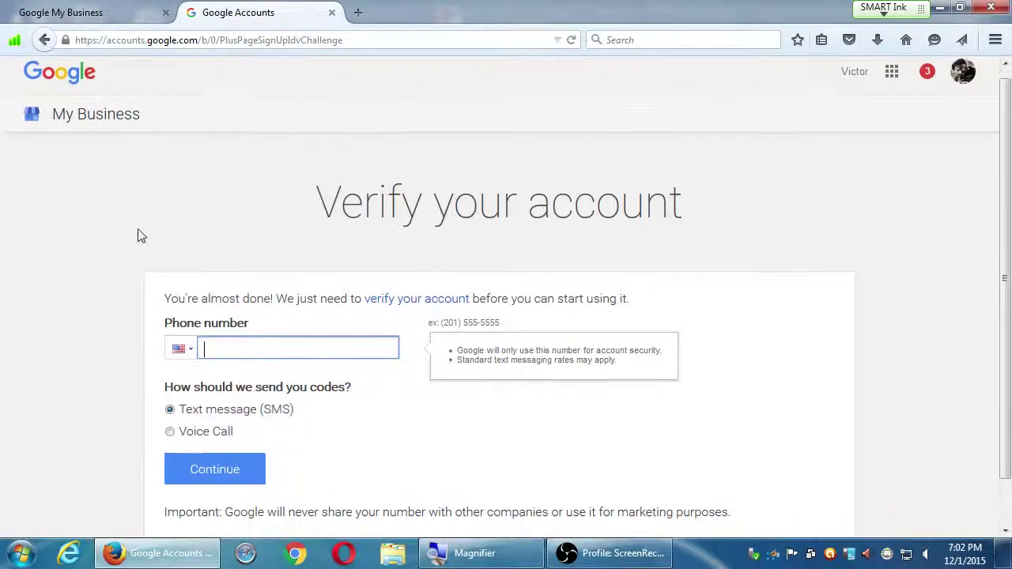
Step: Review the account verification form, including its phone number field and code delivery options
scroll(138, 235, down, 2)
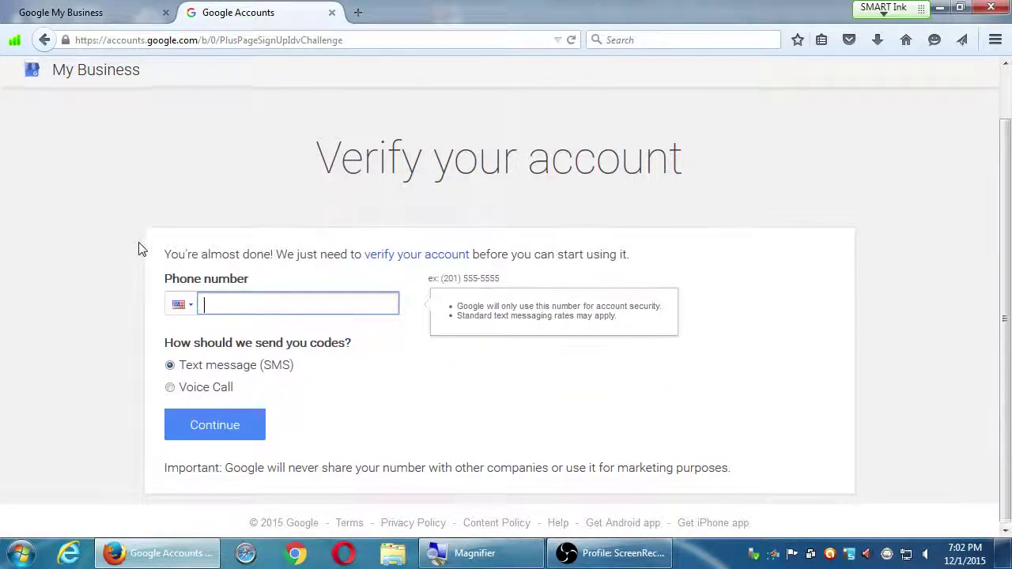
scroll(301, 364, up, 1)
scroll(452, 486, down, 1)
click(510, 452)
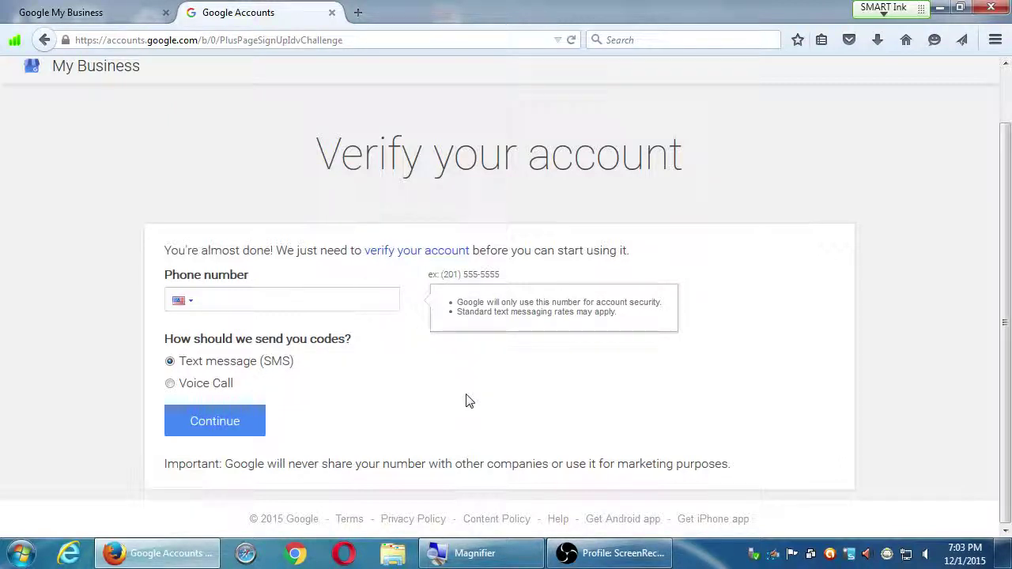
click(310, 303)
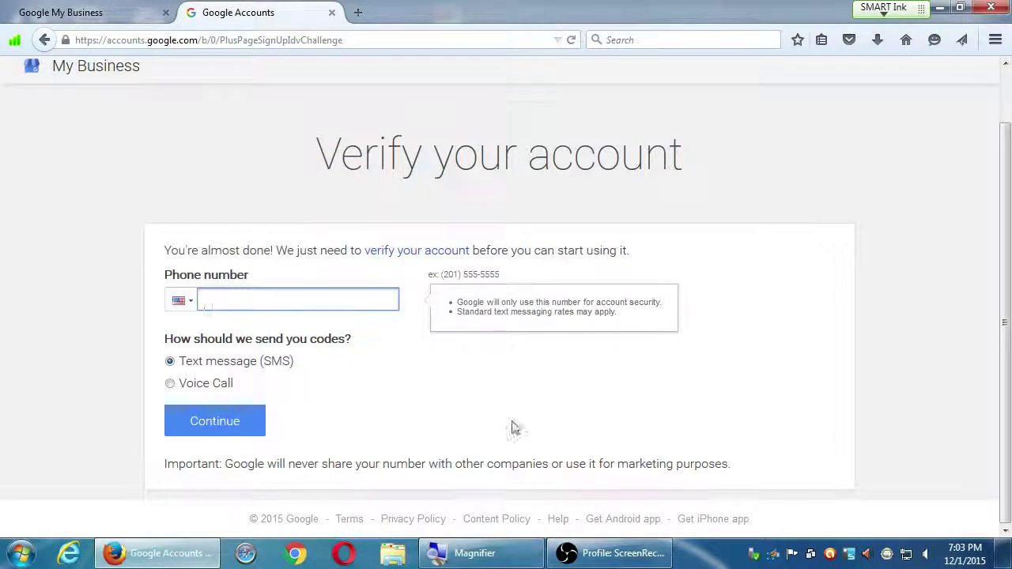